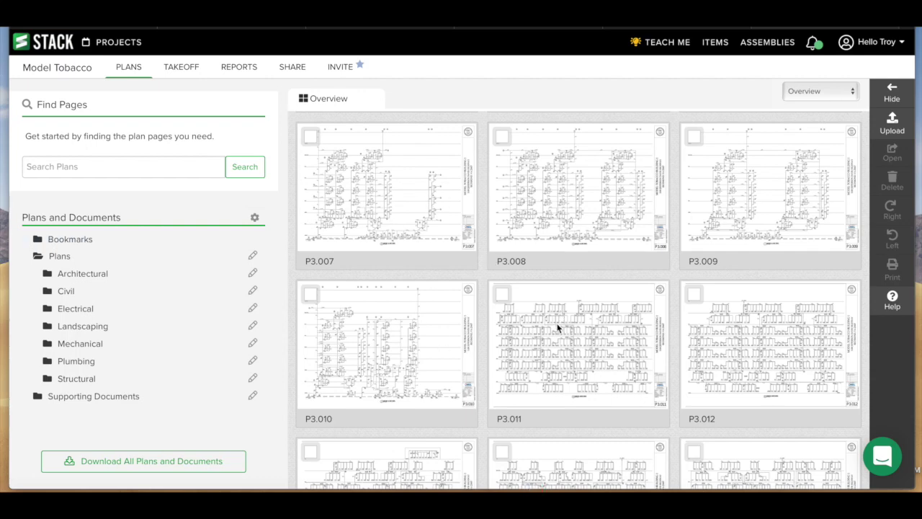
Scroll the Overview grid past Plans/Structural to reveal the Supporting Documents spec thumbnails.
scroll(556, 324, "down", 3)
scroll(555, 324, "down", 10)
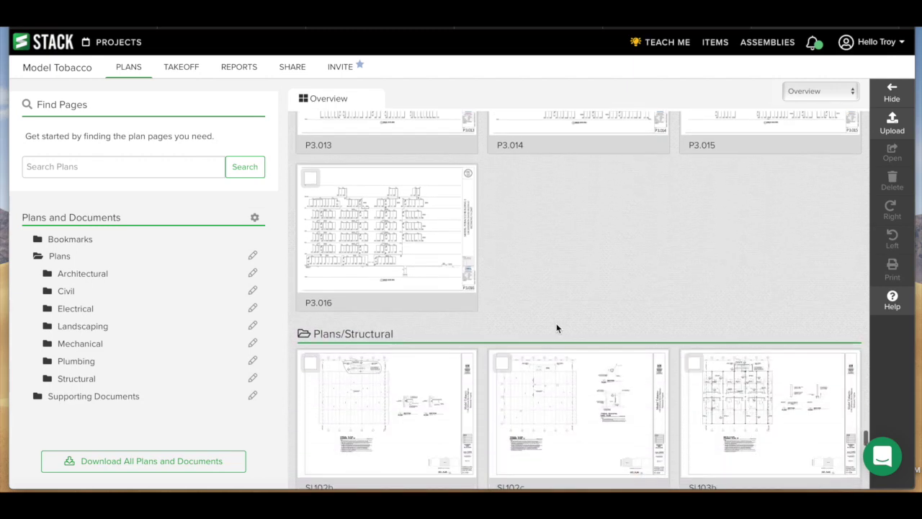
scroll(440, 331, "down", 7)
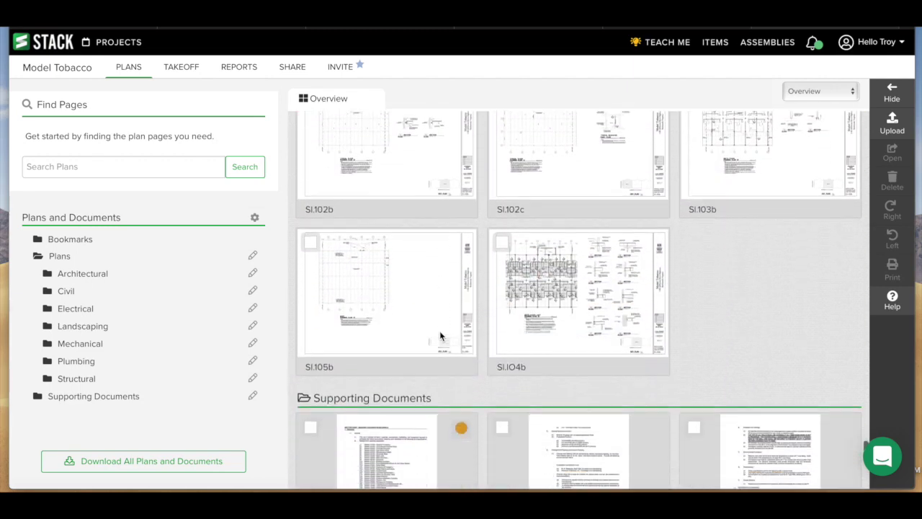
scroll(440, 333, "down", 2)
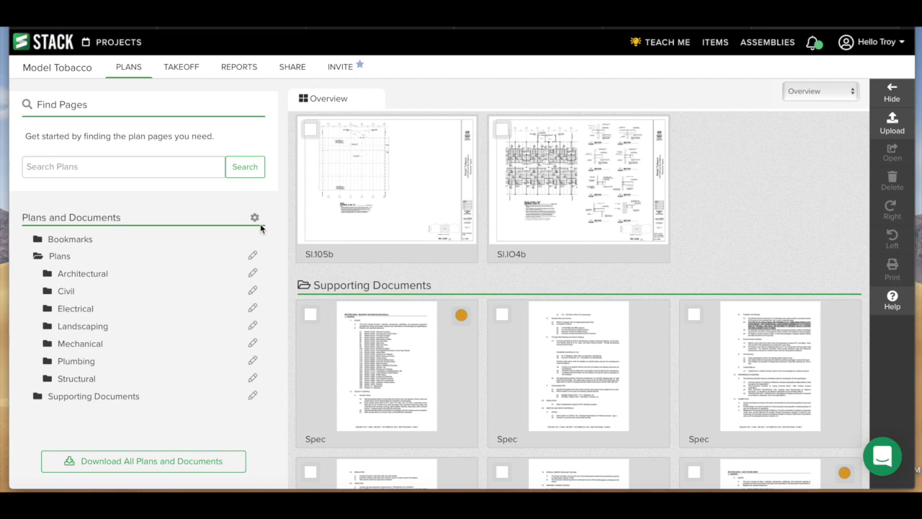
left_click(189, 167)
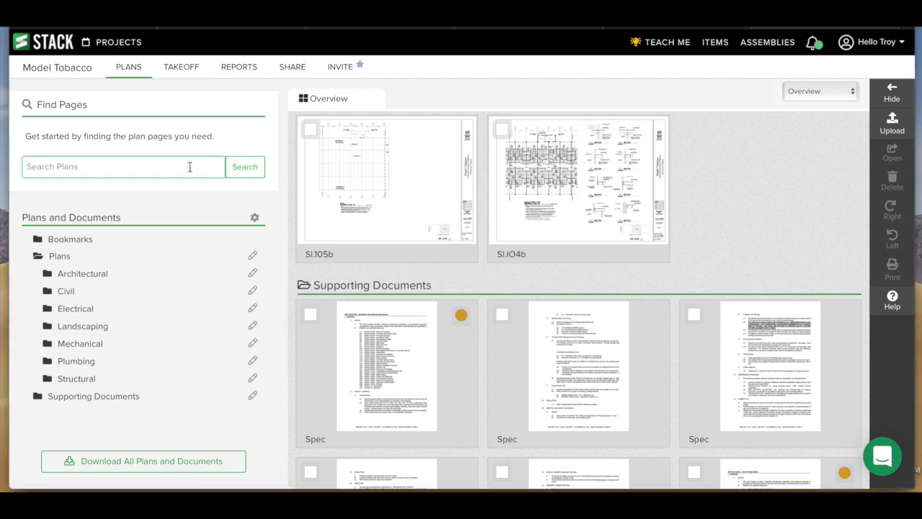
Search the plans for 'cast stone' and open the first matching spec page.
type("cast stone")
key("Return")
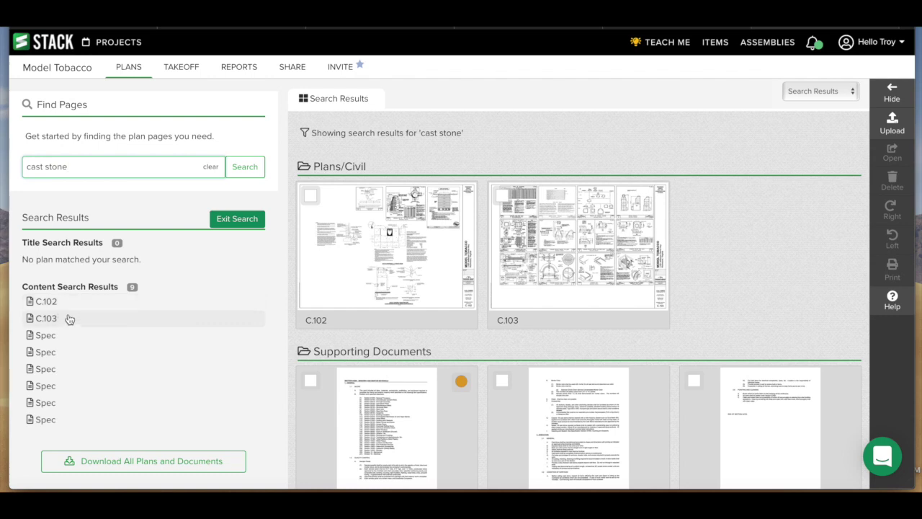
mouse_move(433, 256)
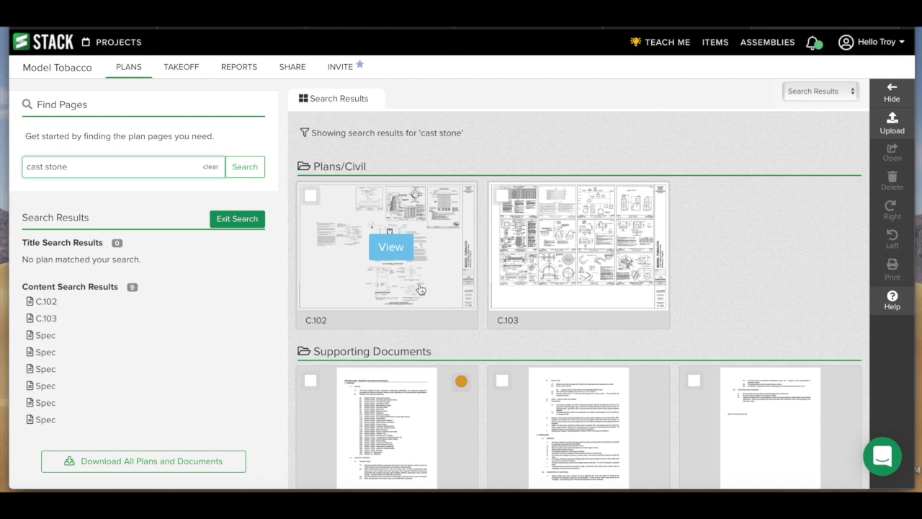
left_click(52, 339)
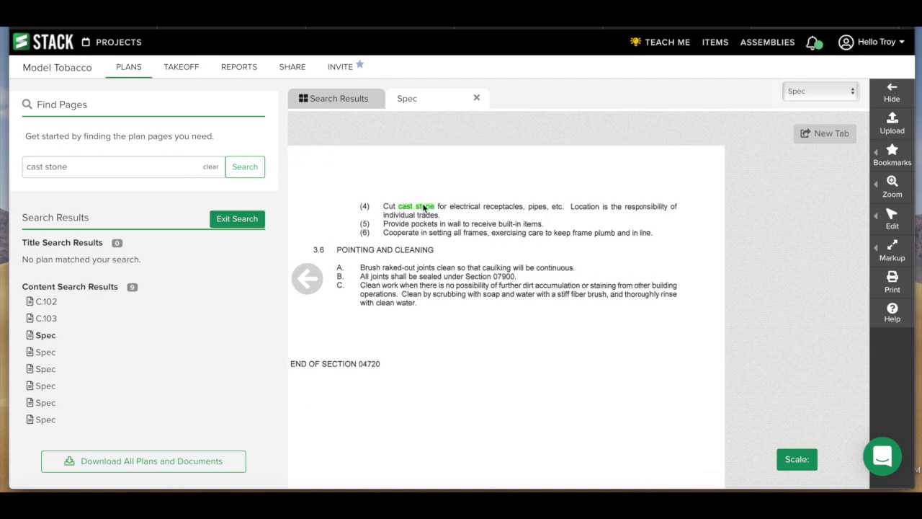
Review the second 'cast stone' spec page's highlights, then exit the search.
left_click(45, 353)
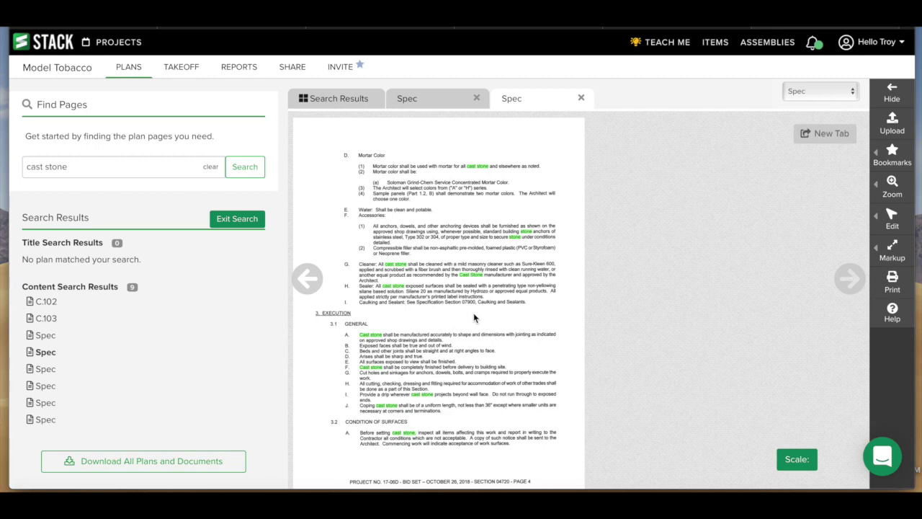
left_click(225, 222)
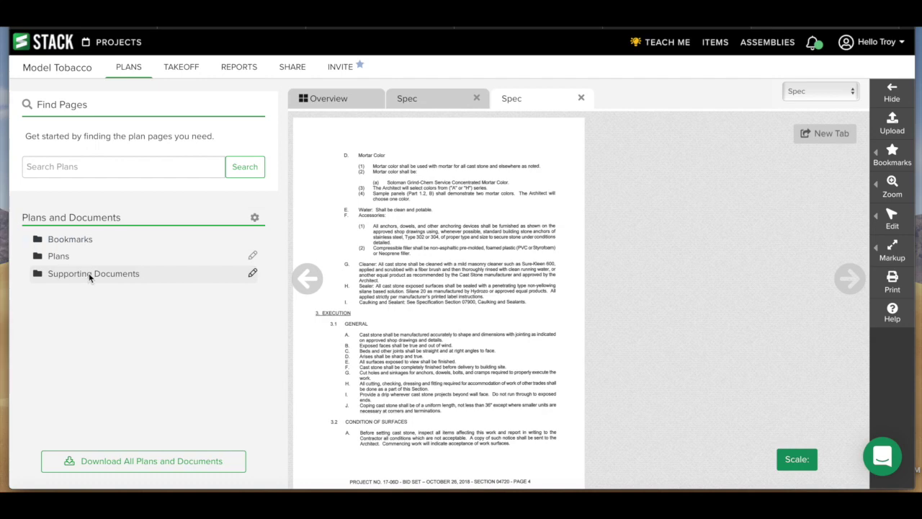
Start uploading files as plans into the Supporting Documents folder.
left_click(252, 276)
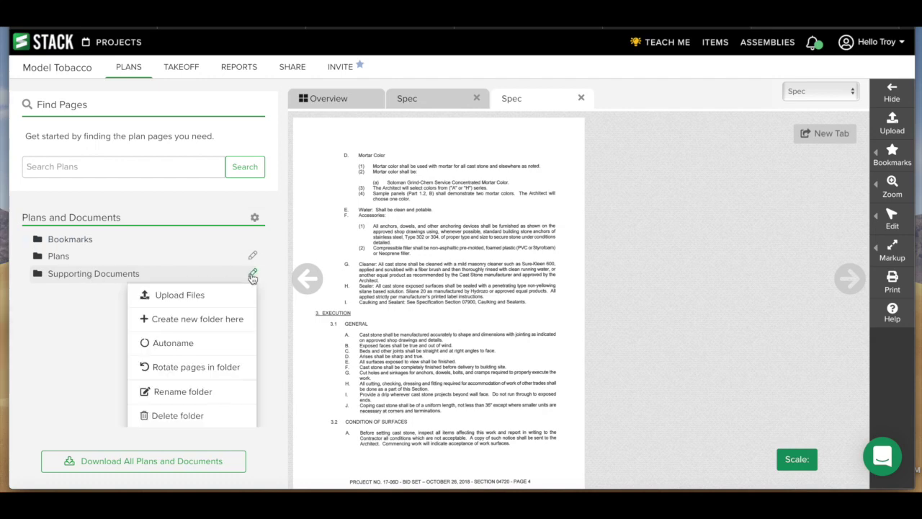
left_click(186, 295)
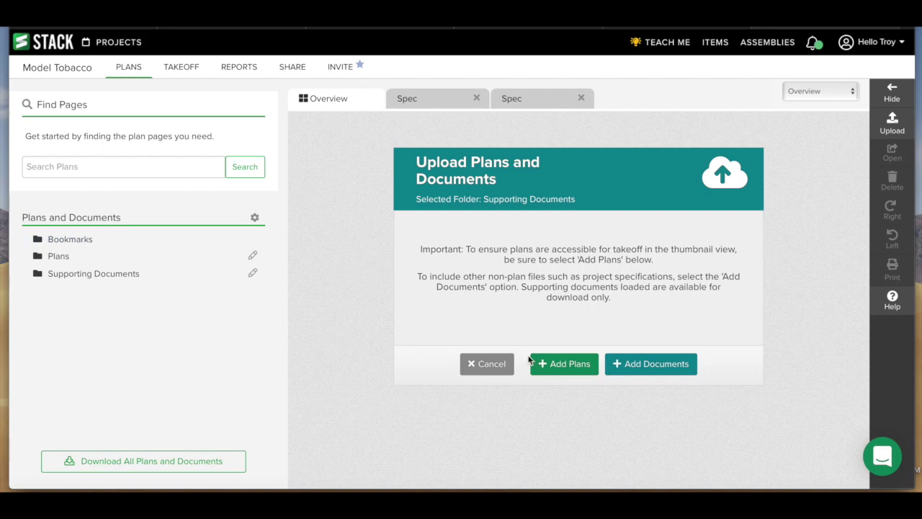
left_click(565, 365)
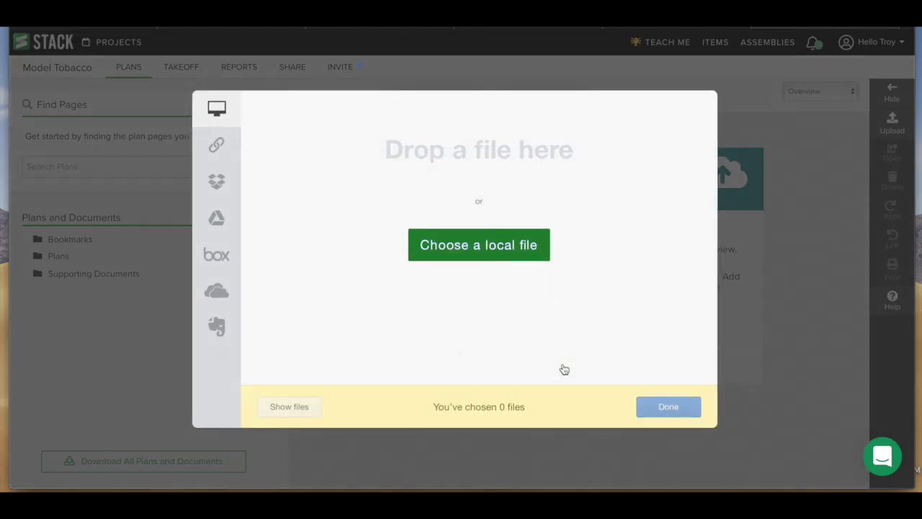